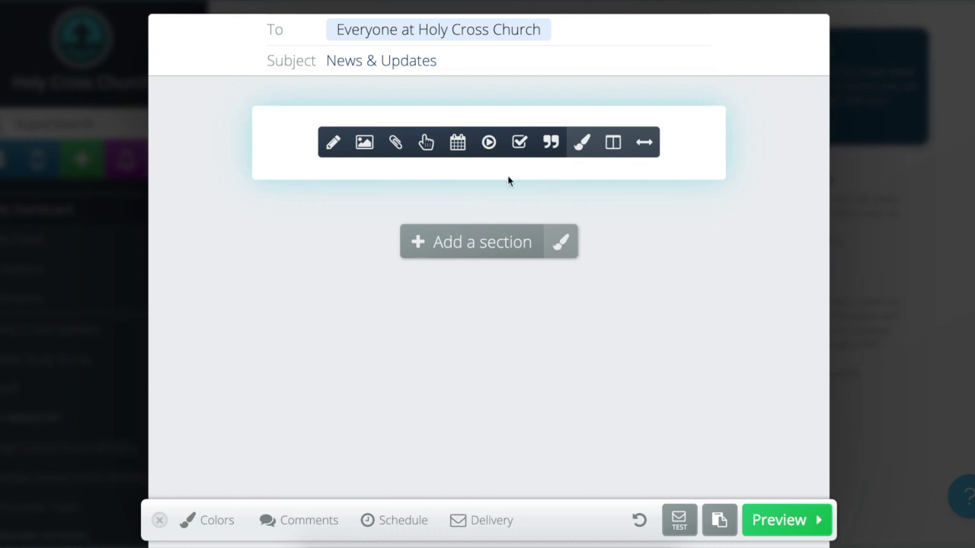
Insert an empty image block into the first section of the News & Updates note
click(364, 146)
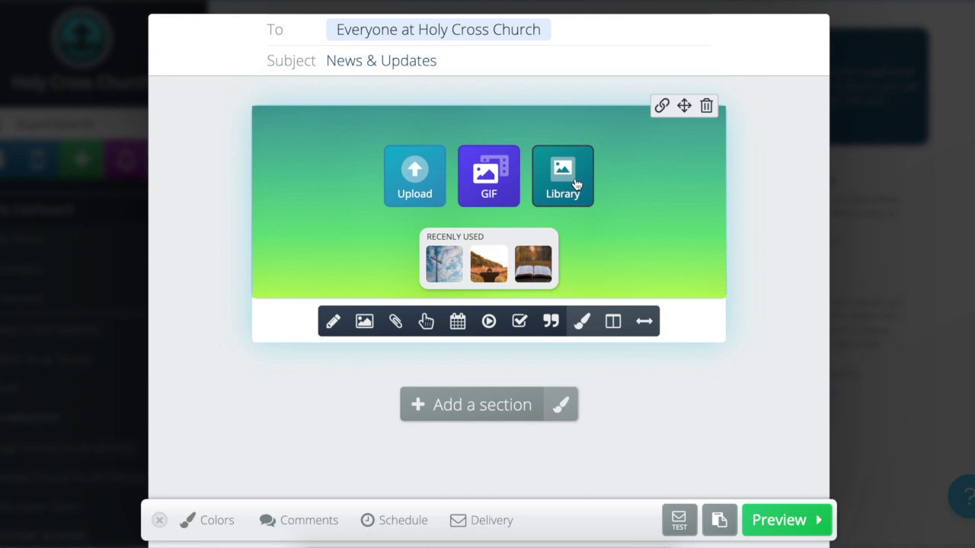
Upload Bible.jpg from the Images folder into the image block and select it
click(415, 192)
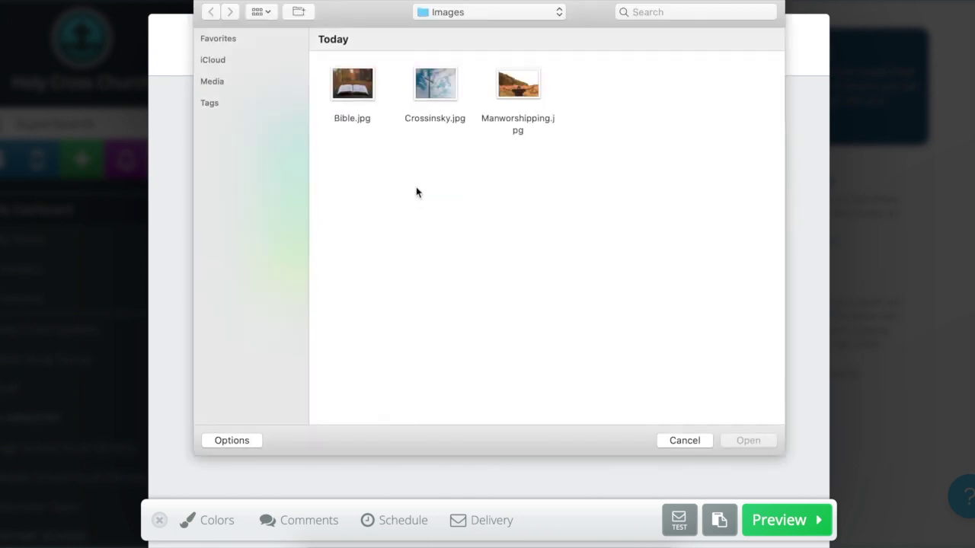
double_click(361, 85)
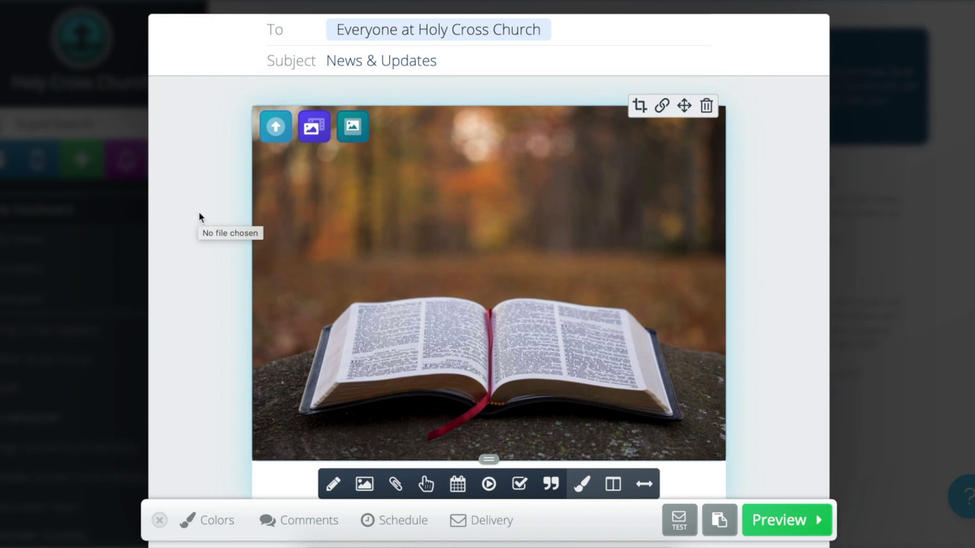
click(536, 217)
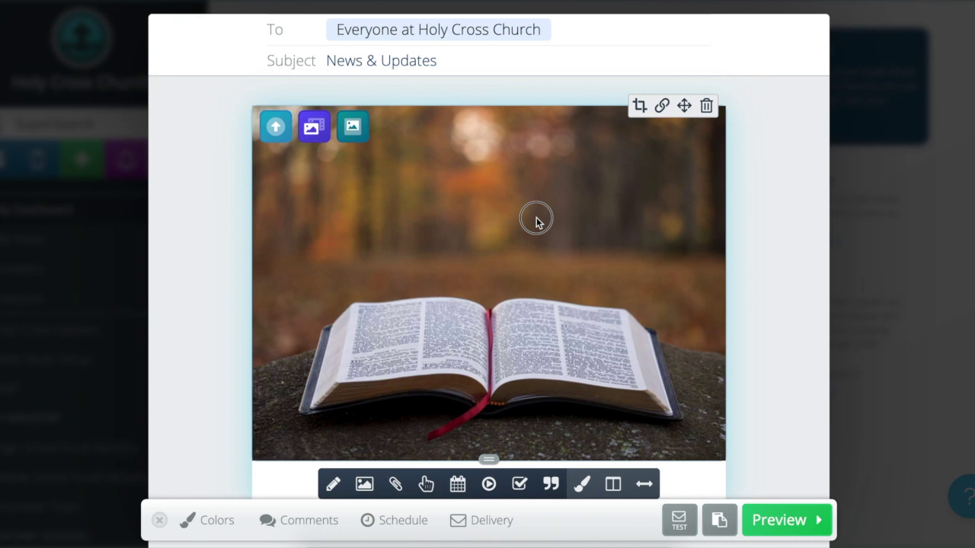
Crop the Bible photo to the Banner custom size, framed around the open book
click(640, 106)
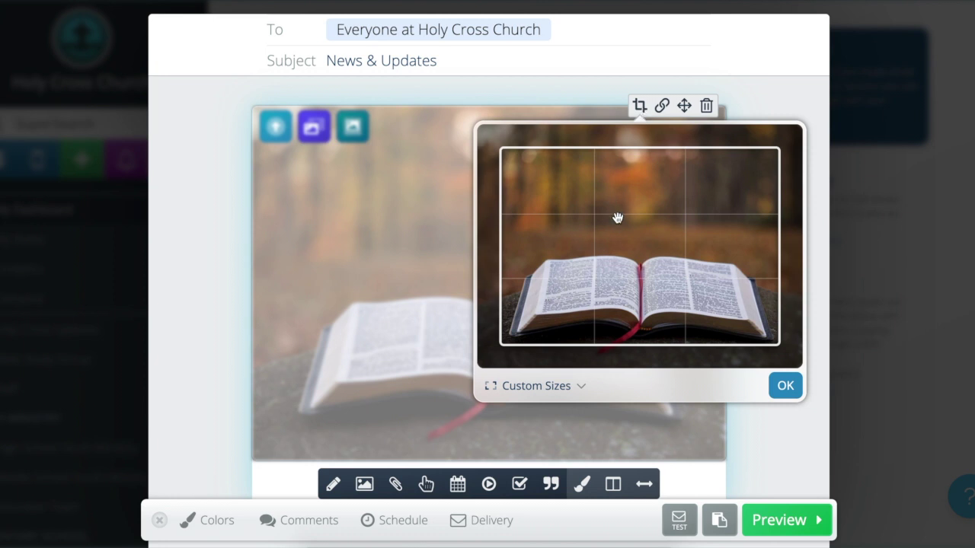
drag(617, 218, 624, 256)
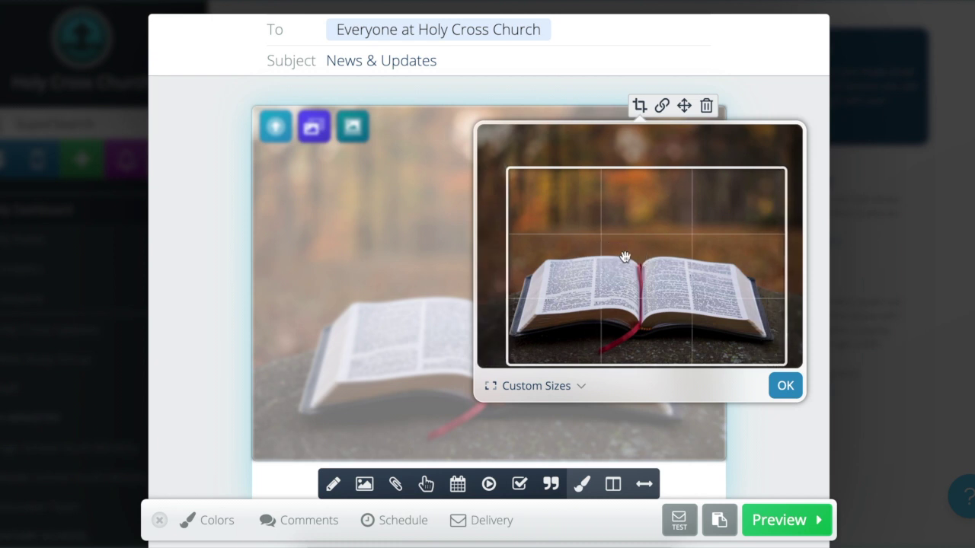
drag(784, 358, 763, 325)
drag(709, 271, 708, 298)
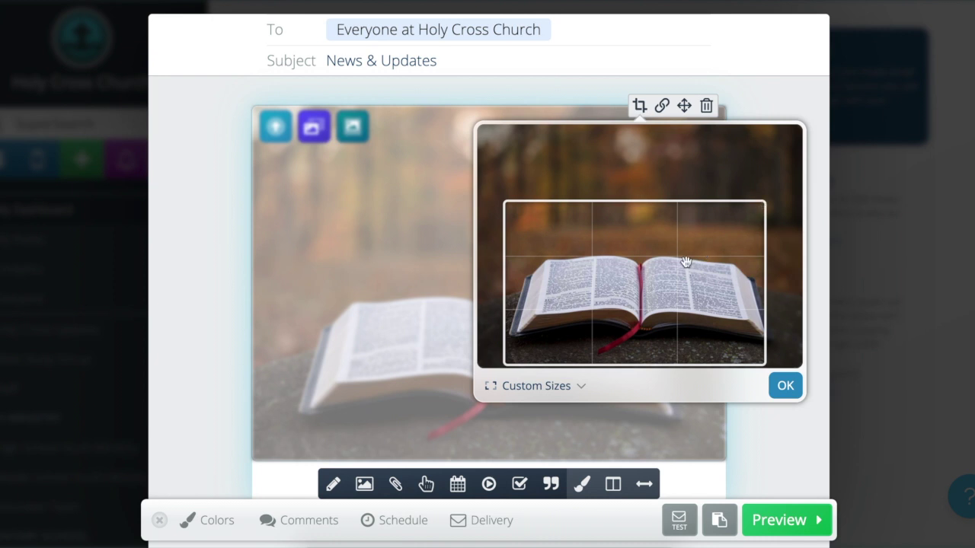
click(566, 389)
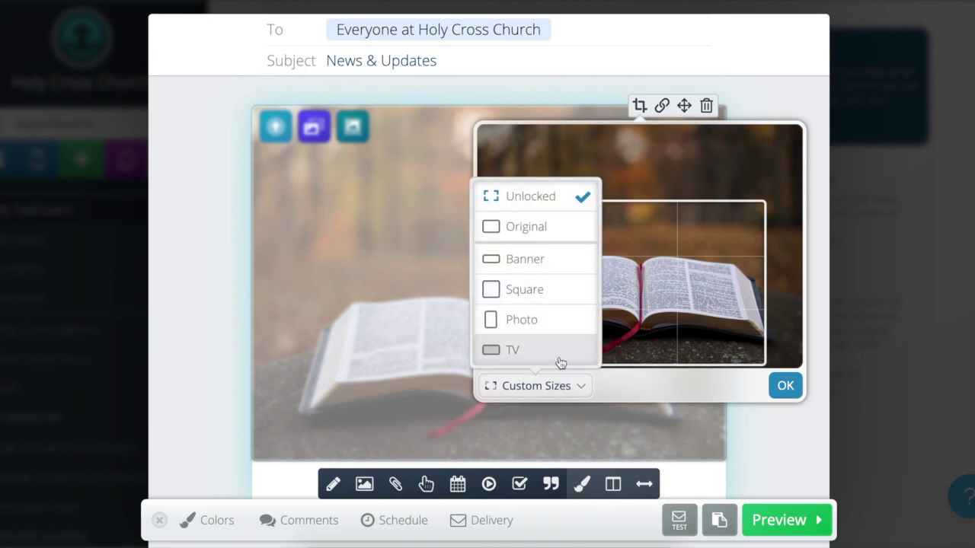
click(540, 260)
drag(620, 271, 626, 277)
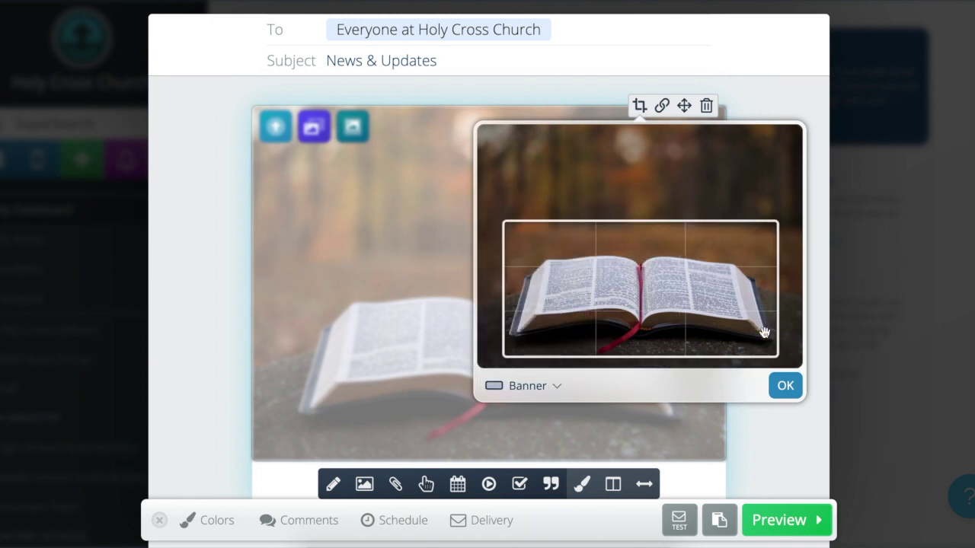
click(788, 387)
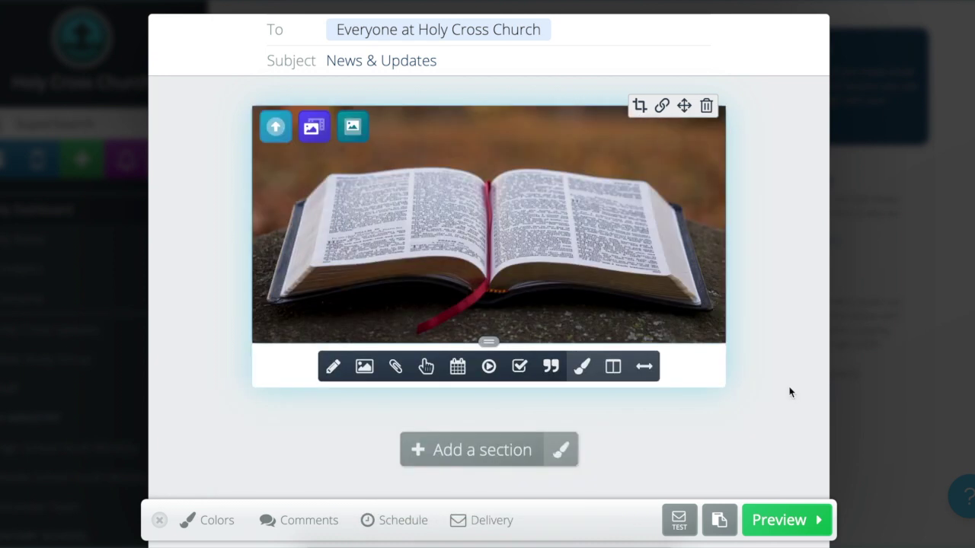
Shrink the Bible banner to a smaller size and add a second empty image block below it
click(492, 343)
drag(492, 343, 488, 230)
drag(485, 284, 480, 261)
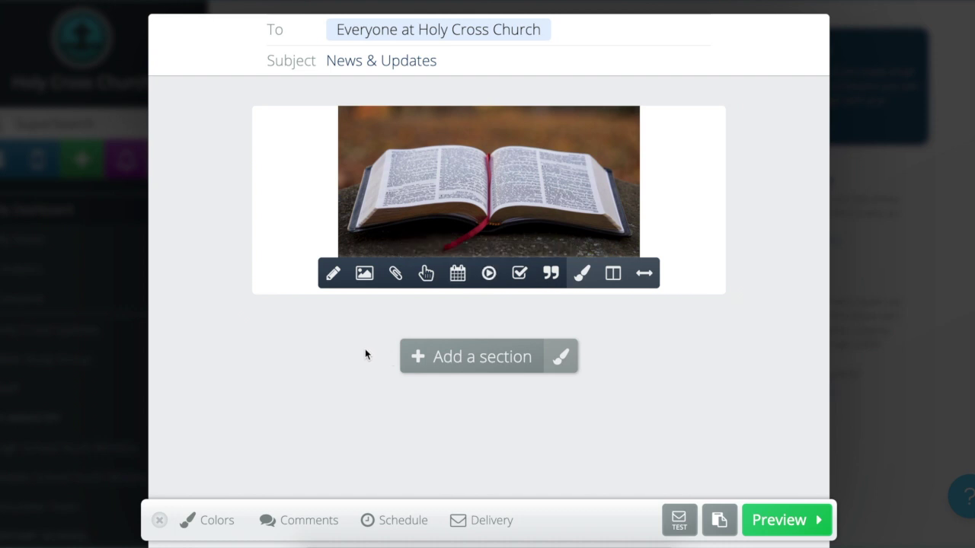
click(364, 278)
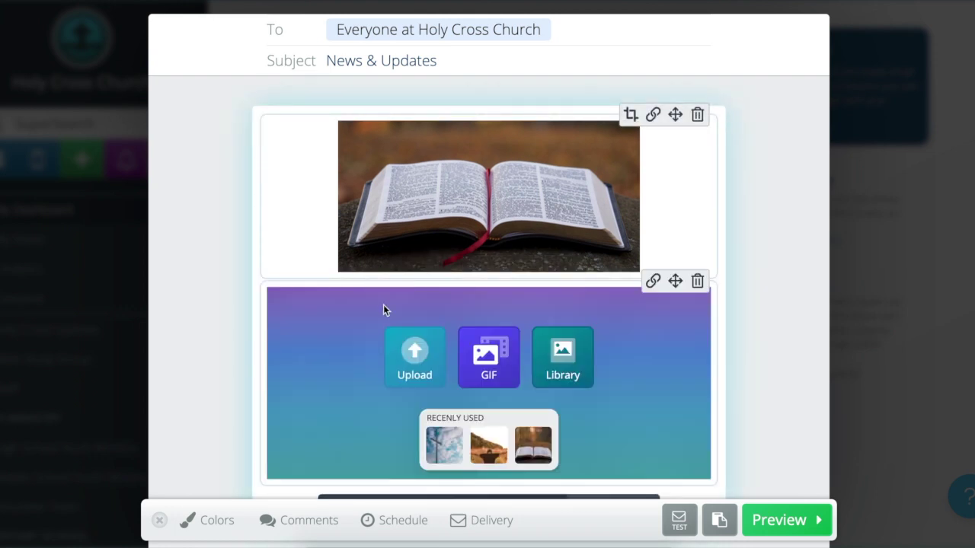
Upload Crossinsky.jpg into the second block and crop it to the Banner size over the cross
click(415, 364)
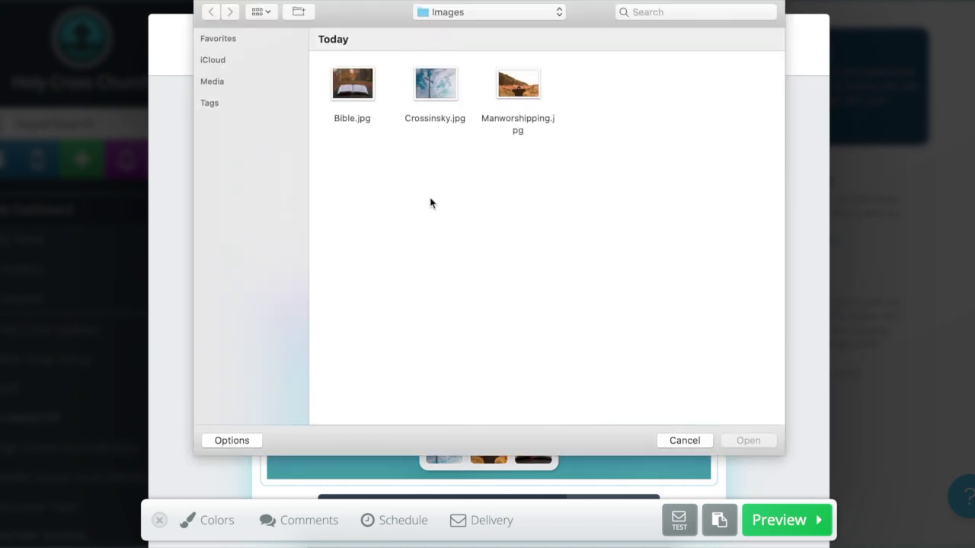
double_click(446, 94)
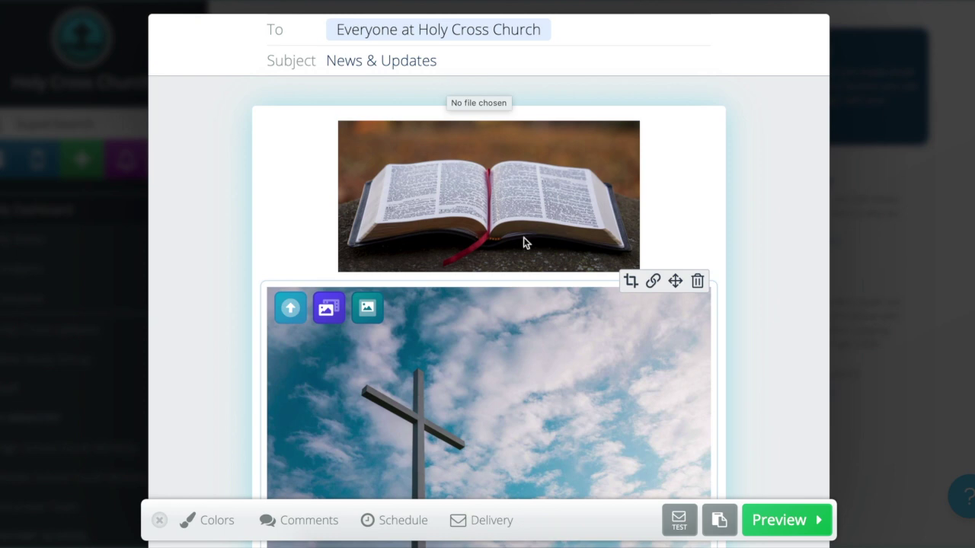
scroll(564, 337, down, 2)
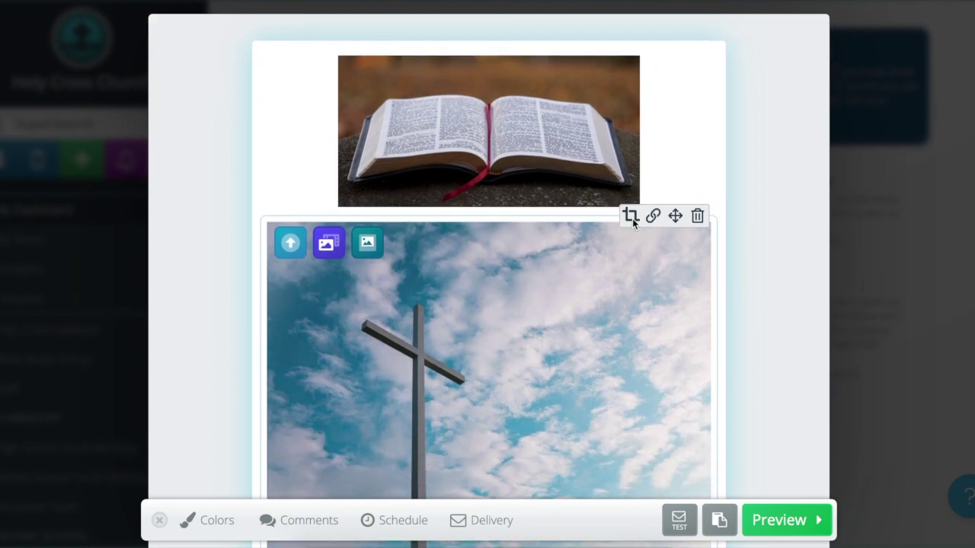
click(630, 217)
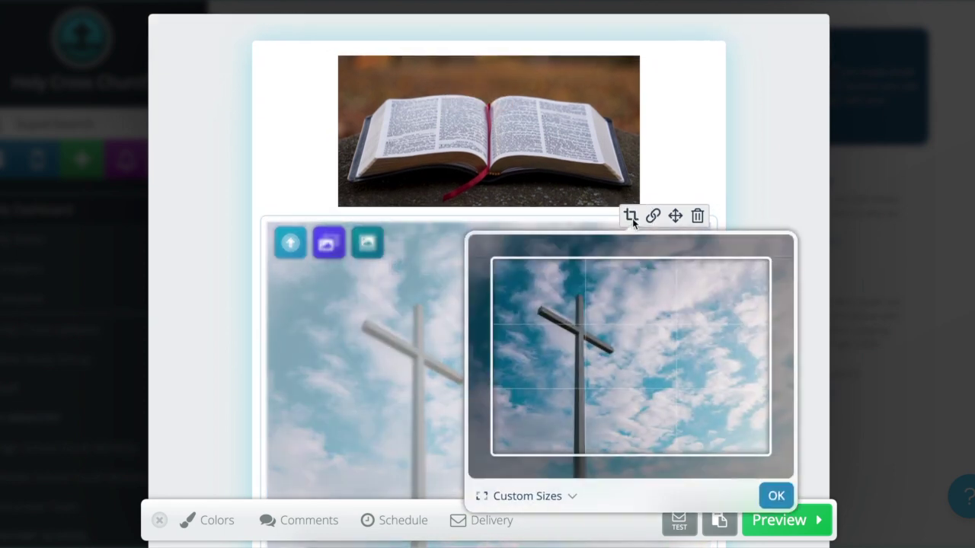
click(556, 495)
click(530, 375)
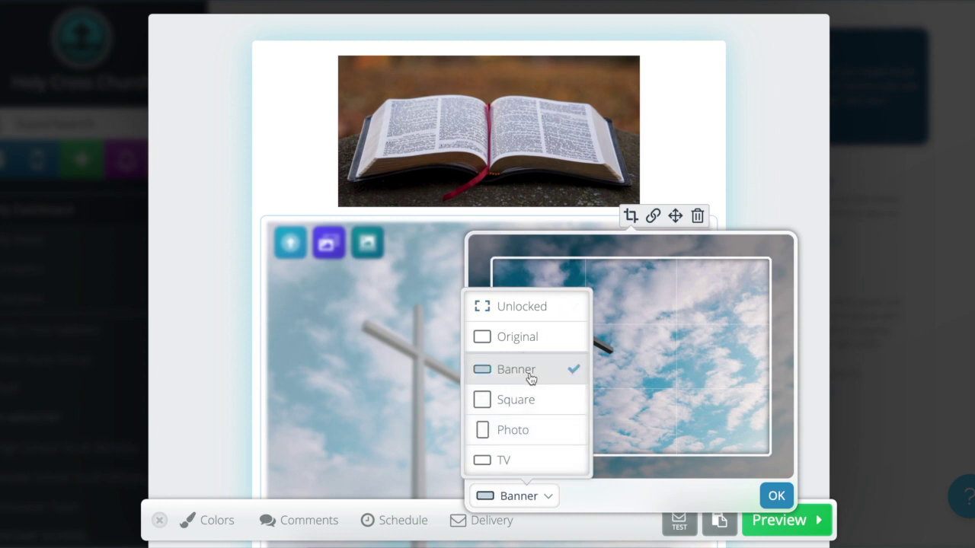
drag(676, 344, 694, 337)
click(777, 499)
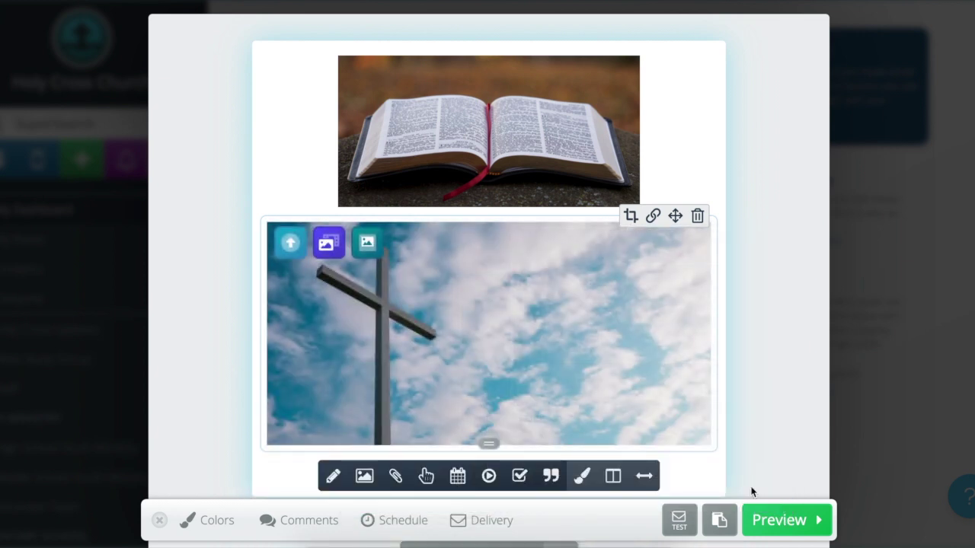
Shrink the cross banner to roughly the Bible photo's width, then deselect the section
click(484, 443)
drag(485, 443, 491, 372)
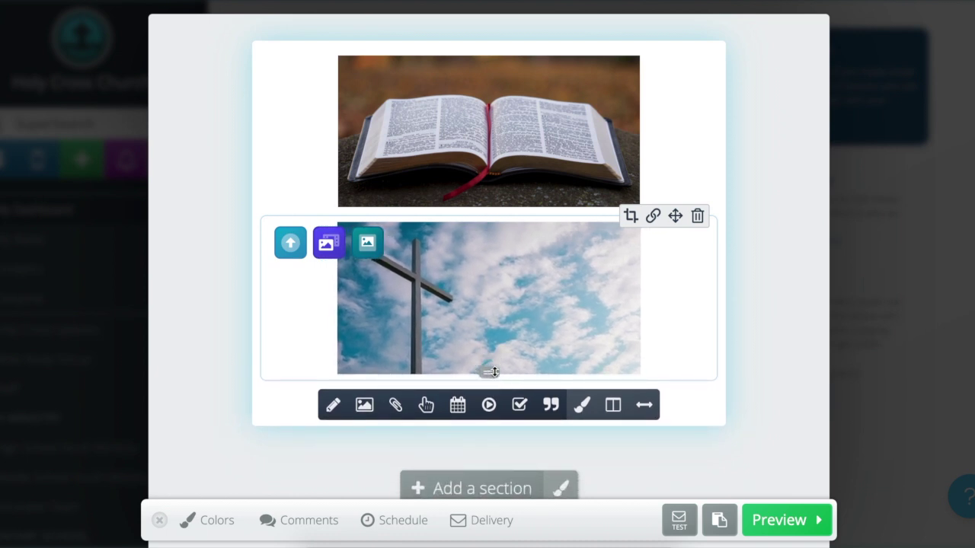
click(765, 326)
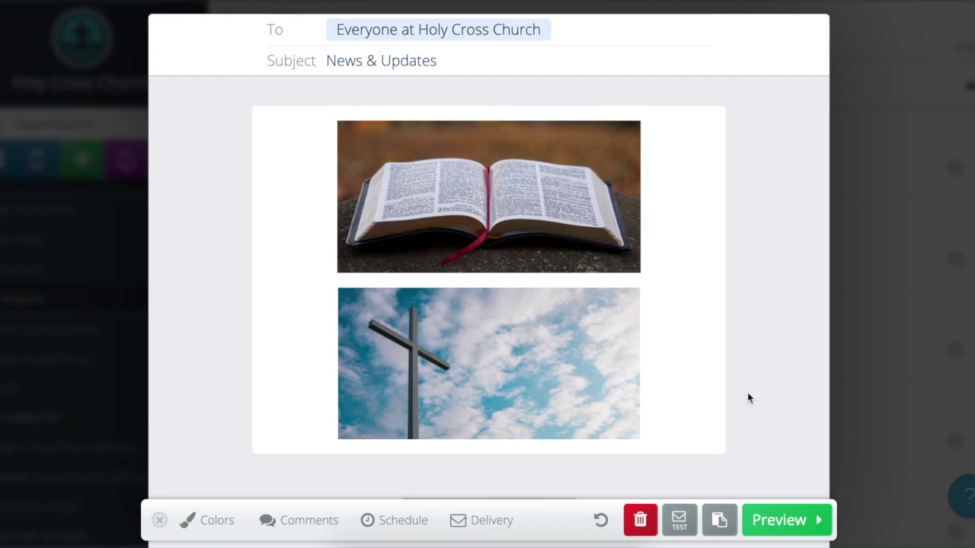
Split the section into two equal columns and move the cross photo into the right column
click(557, 361)
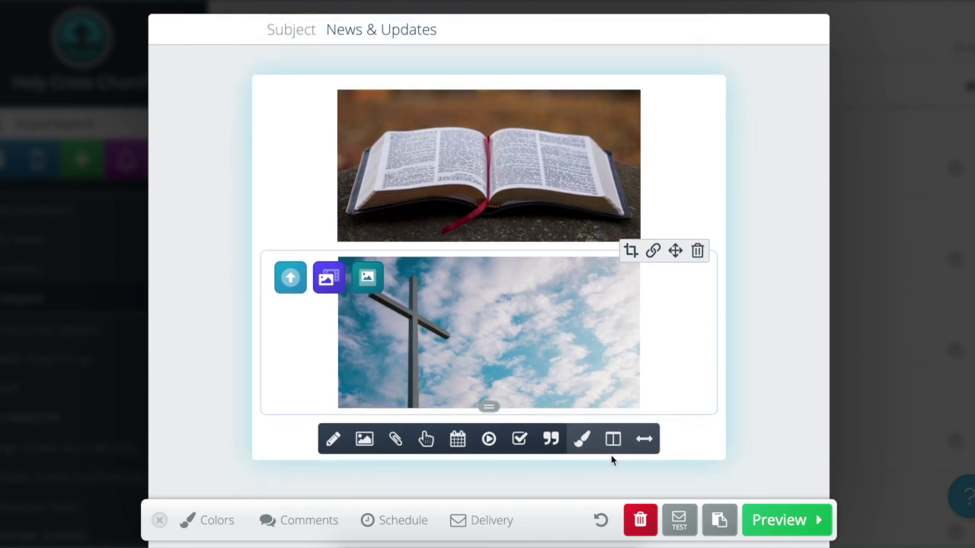
click(614, 441)
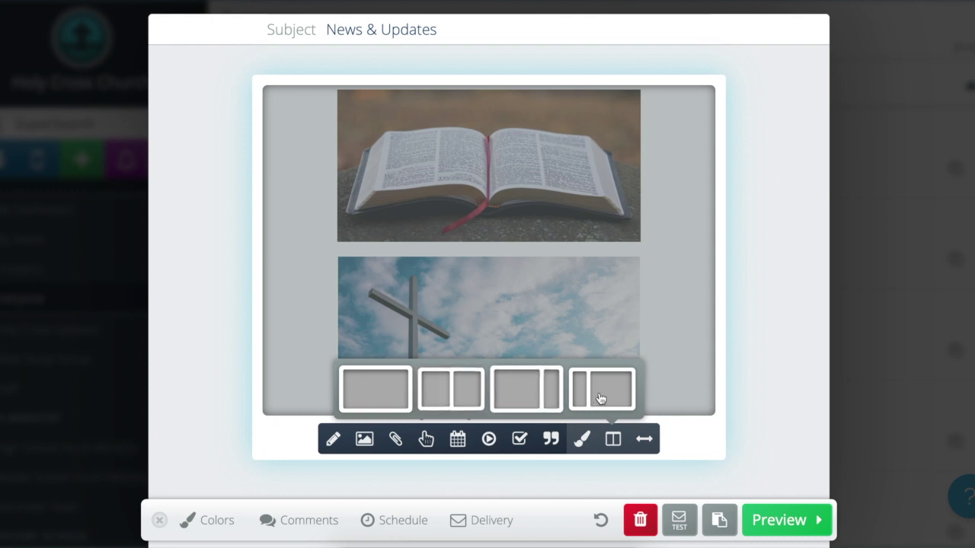
click(454, 402)
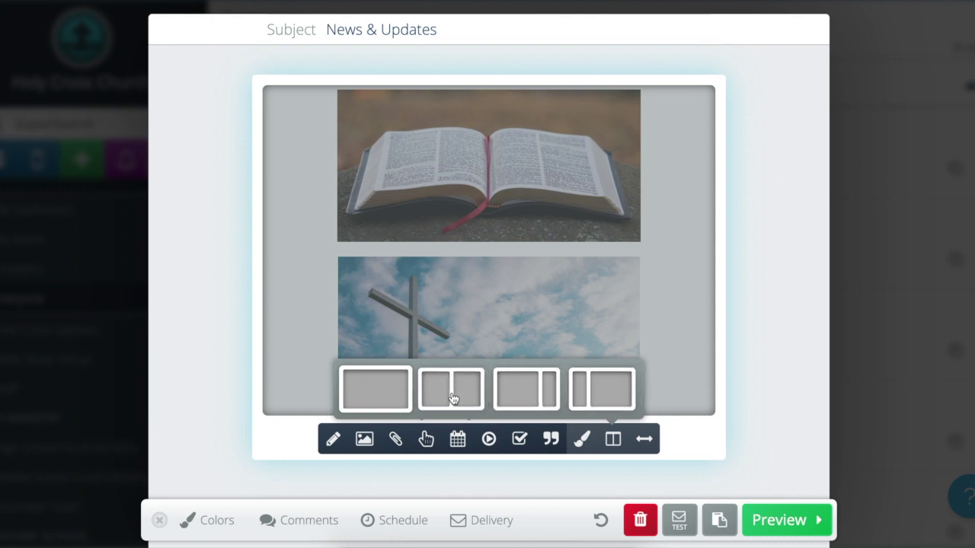
mouse_move(413, 229)
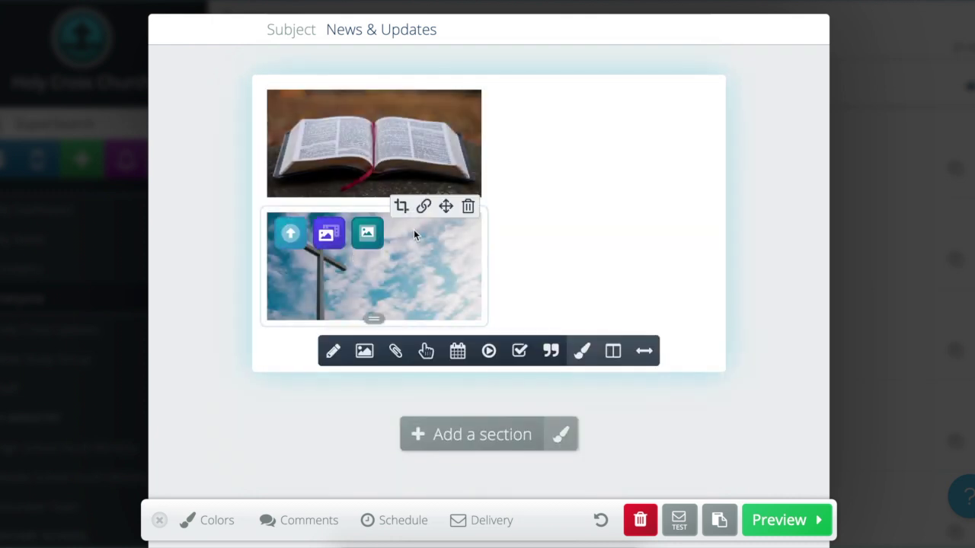
drag(446, 207, 563, 122)
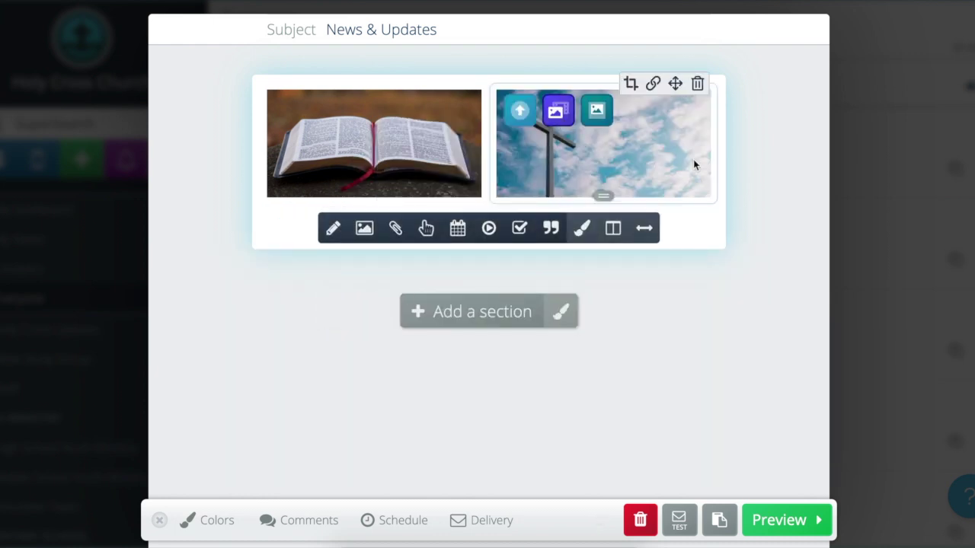
click(781, 182)
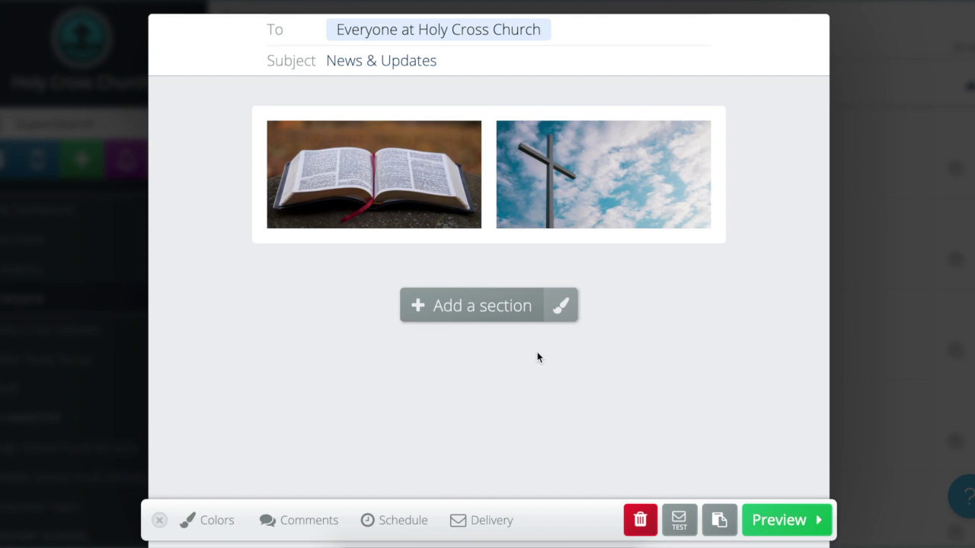
click(394, 189)
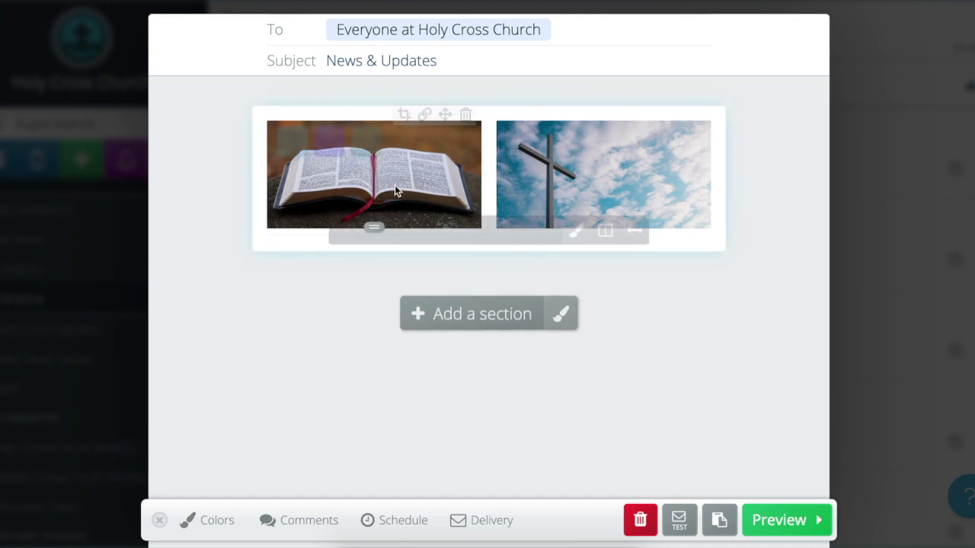
click(424, 114)
text(www.fl)
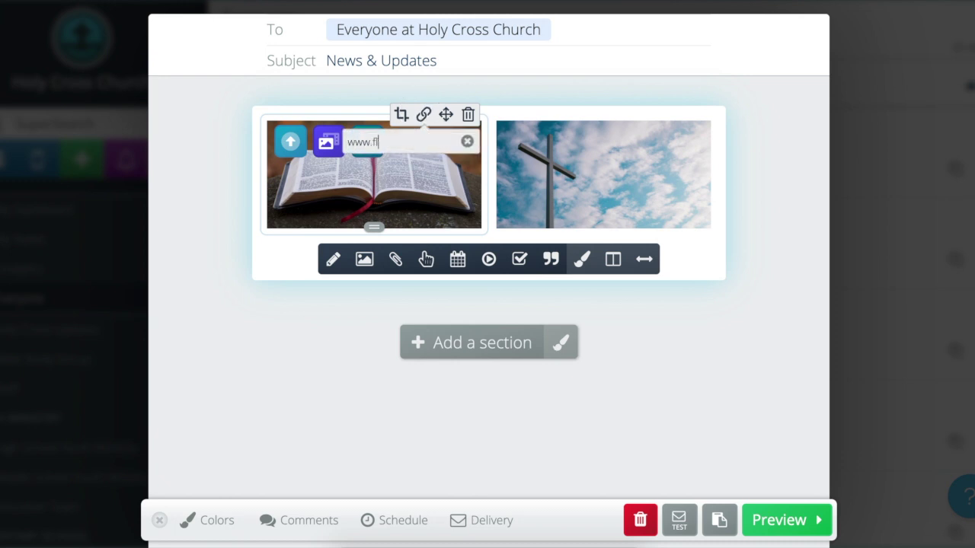
text(ocknote.com)
click(196, 206)
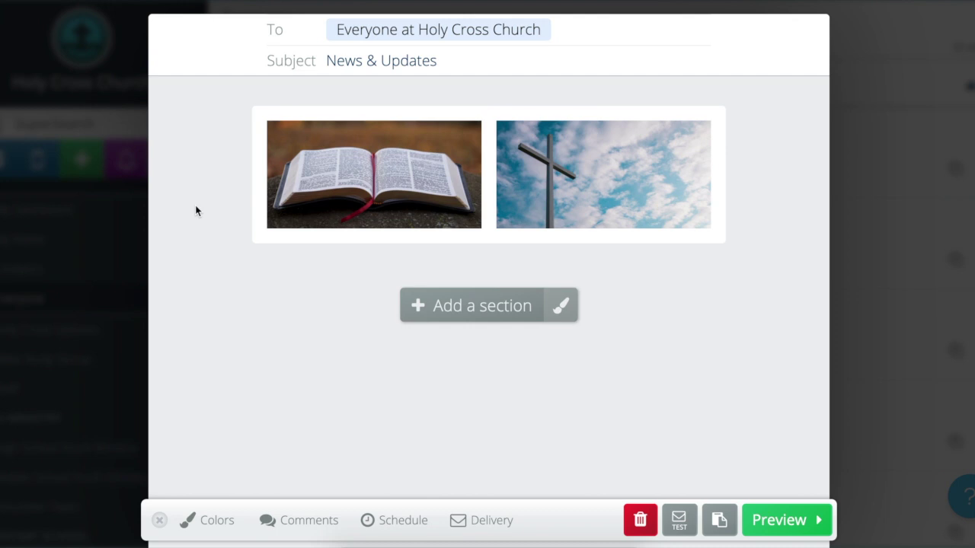
click(437, 159)
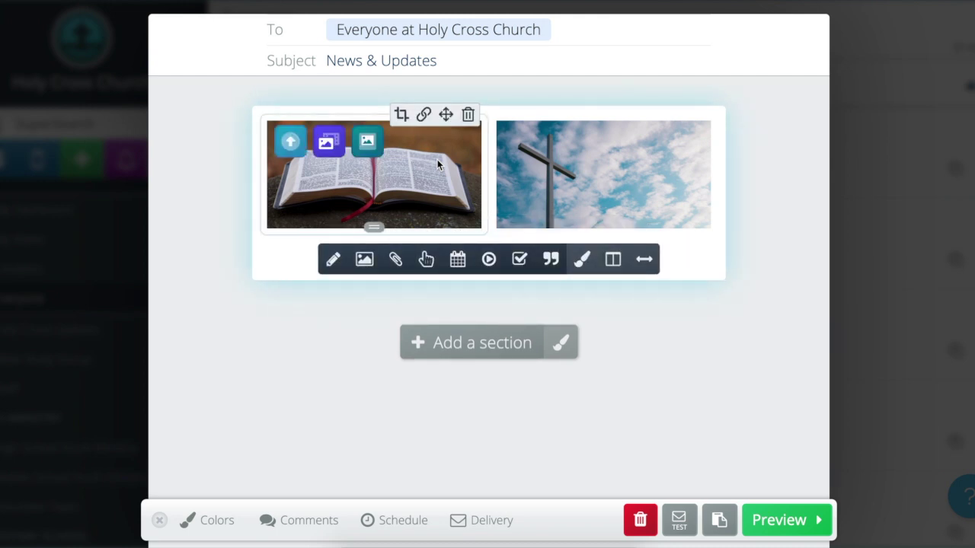